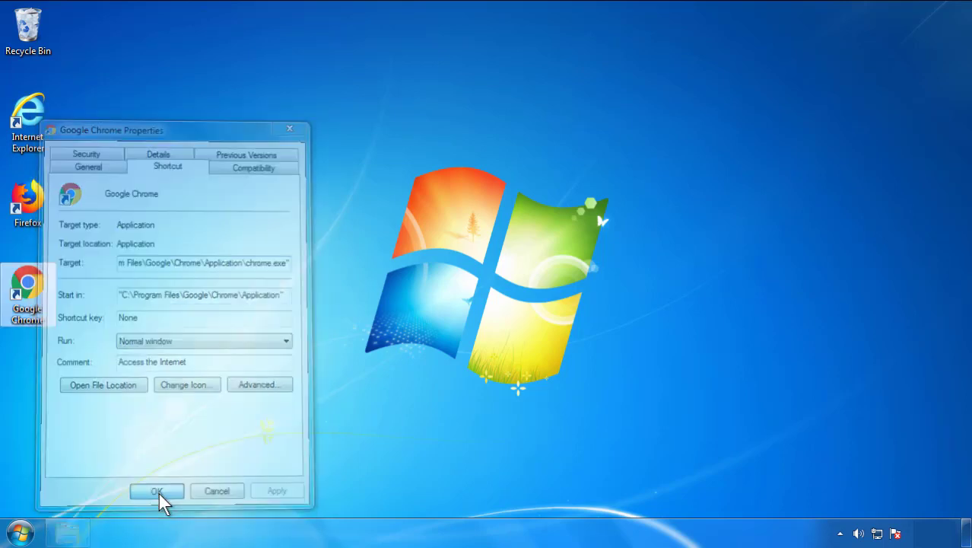
Confirm the Google Chrome shortcut properties with the Target ending only in chrome.exe.
left_click(21, 533)
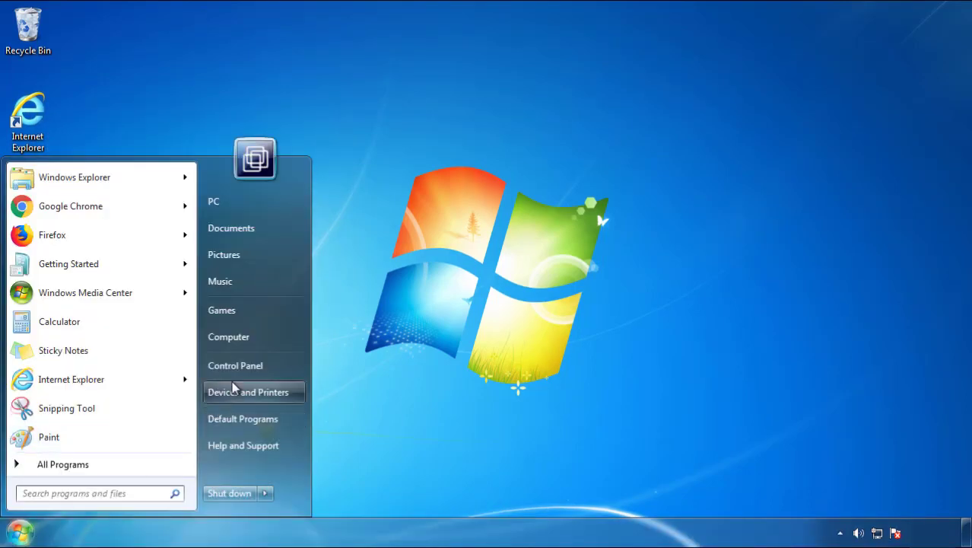
Open Control Panel's Uninstall a program list, sorted by Installed On with the newest first.
left_click(243, 362)
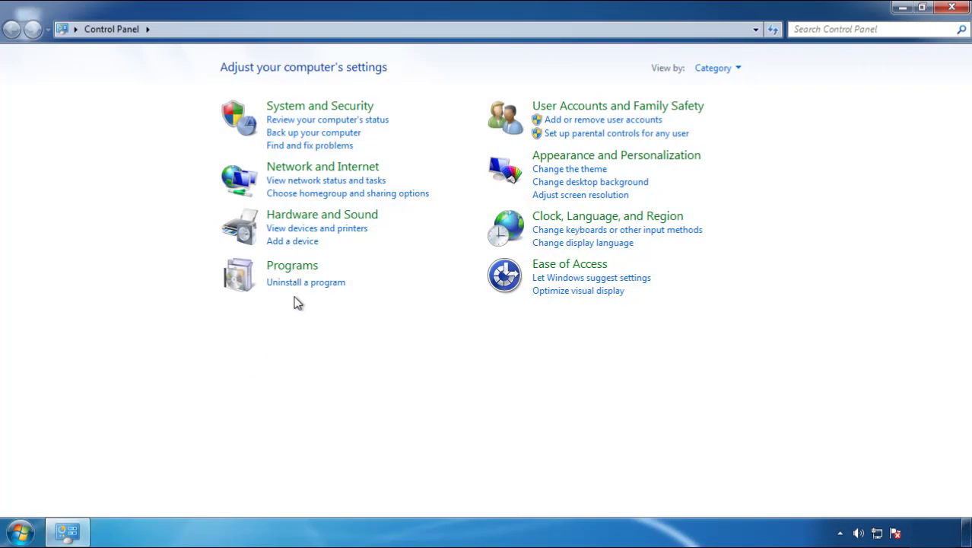
left_click(303, 281)
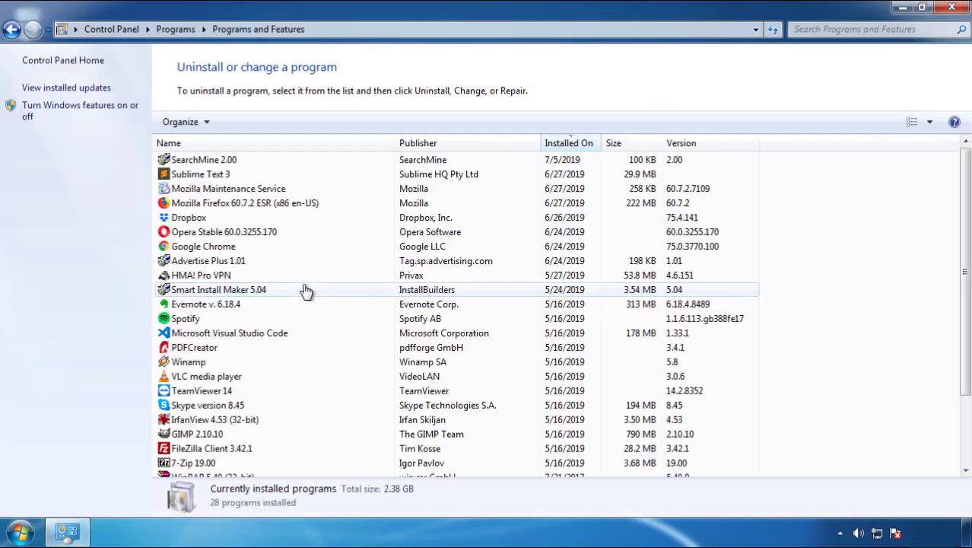
left_click(570, 145)
left_click(566, 145)
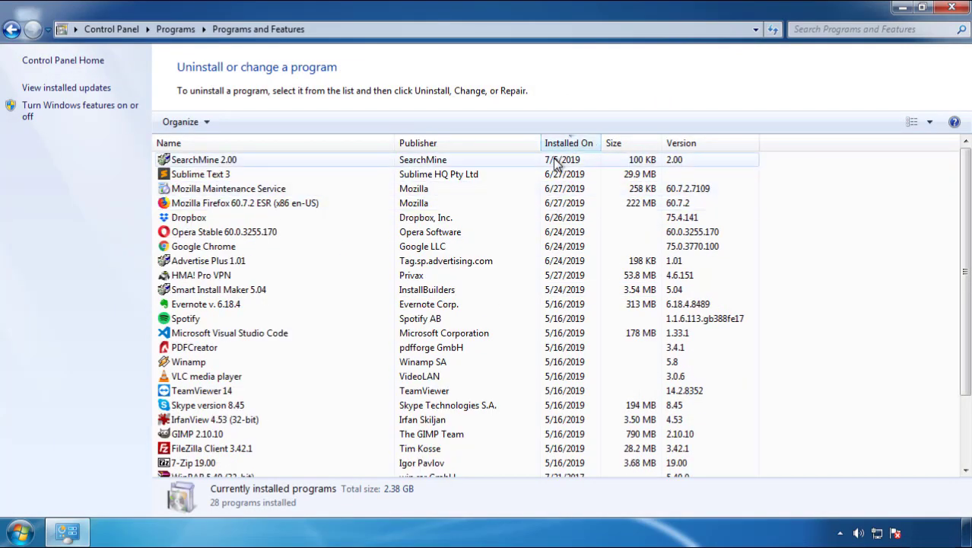
Uninstall SearchMine 2.00 through its uninstaller and close Programs and Features.
left_click(204, 161)
left_click(242, 123)
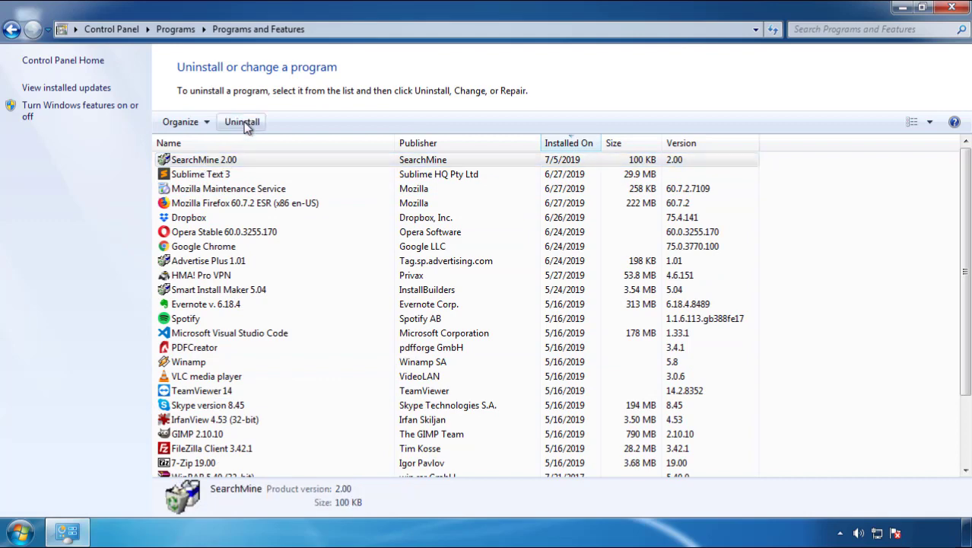
left_click(565, 403)
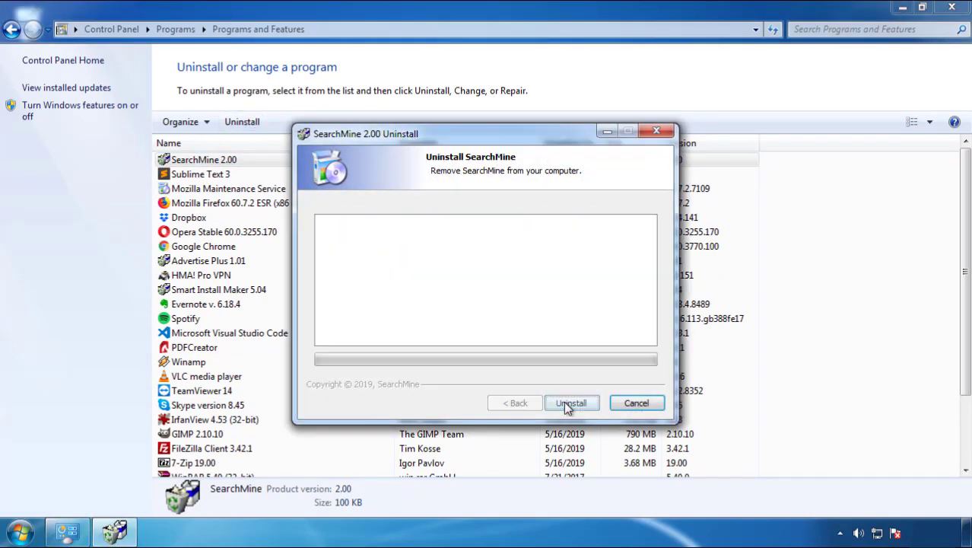
left_click(565, 402)
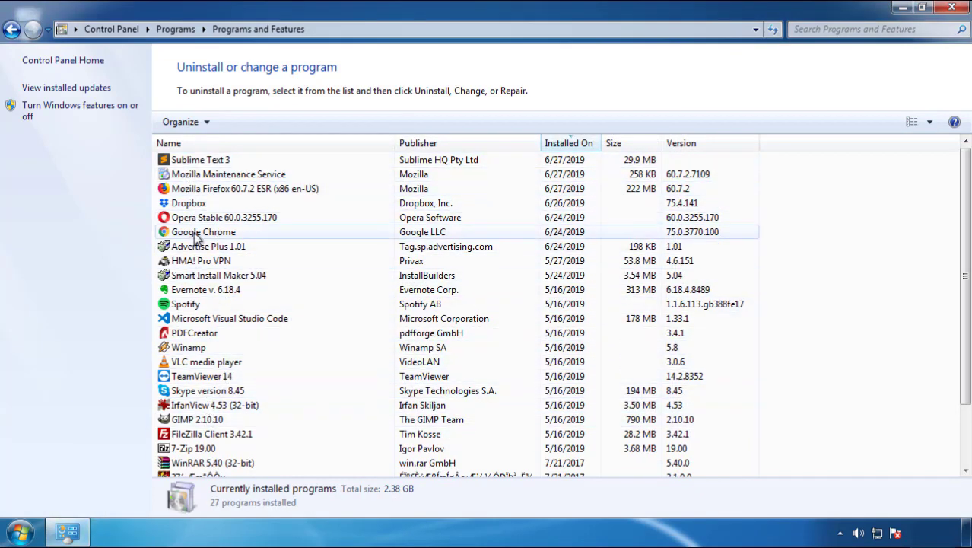
left_click(952, 9)
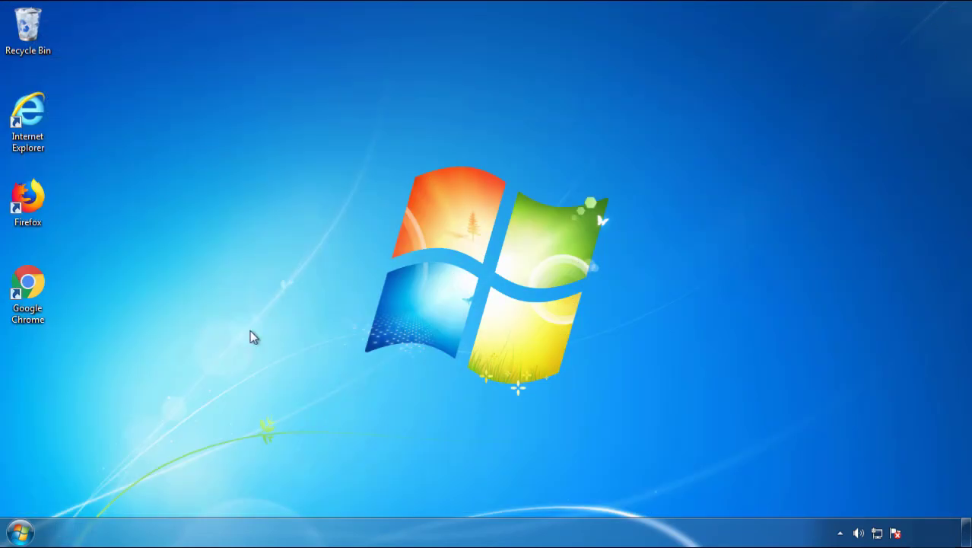
Restart Windows from the Shut down menu and choose Safe Mode at boot.
left_click(18, 534)
left_click(264, 494)
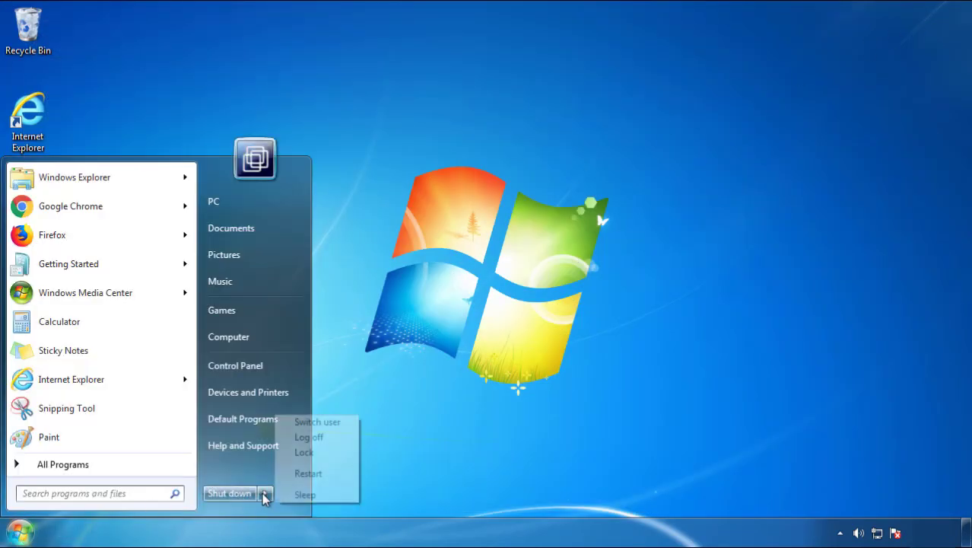
left_click(507, 416)
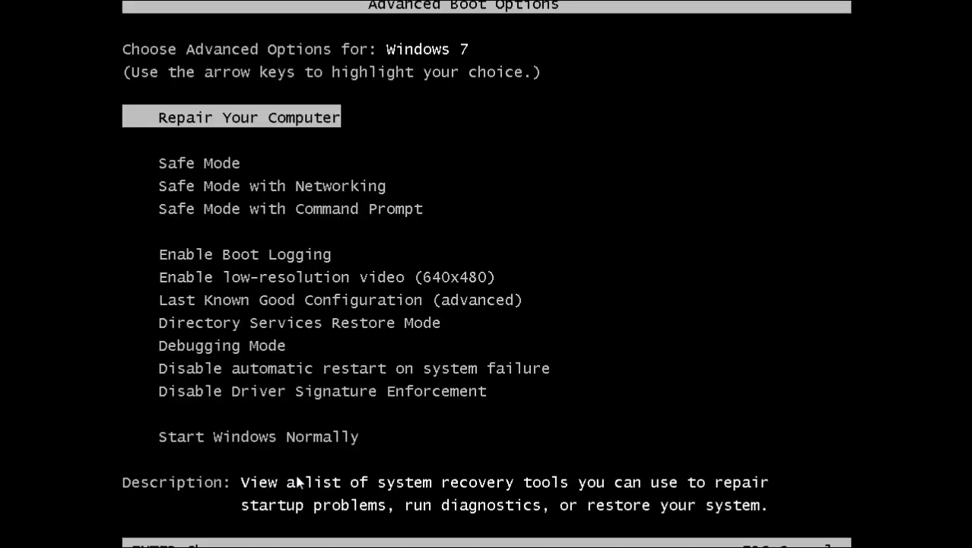
key("Down")
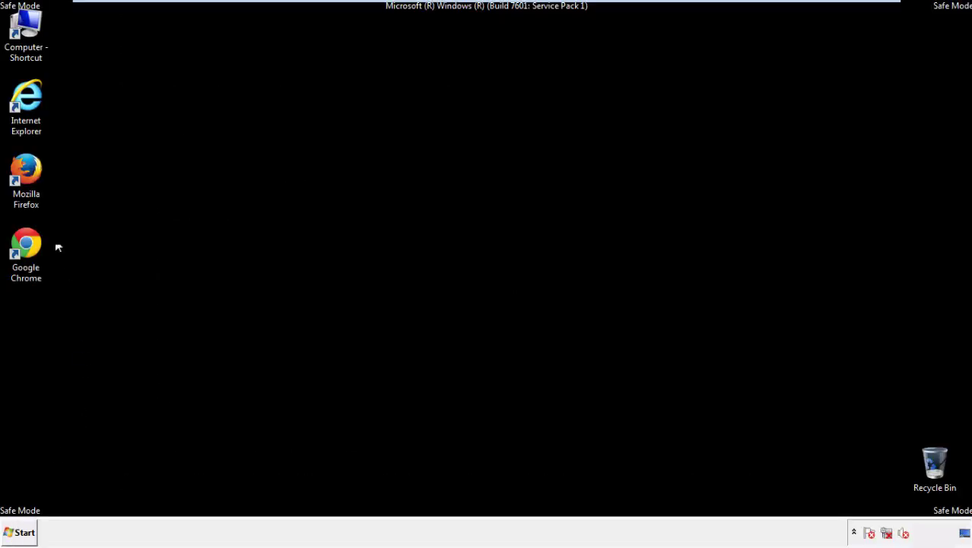
Launch Firefox, decline the default-browser prompt, and make sure the menu bar is shown.
double_click(35, 177)
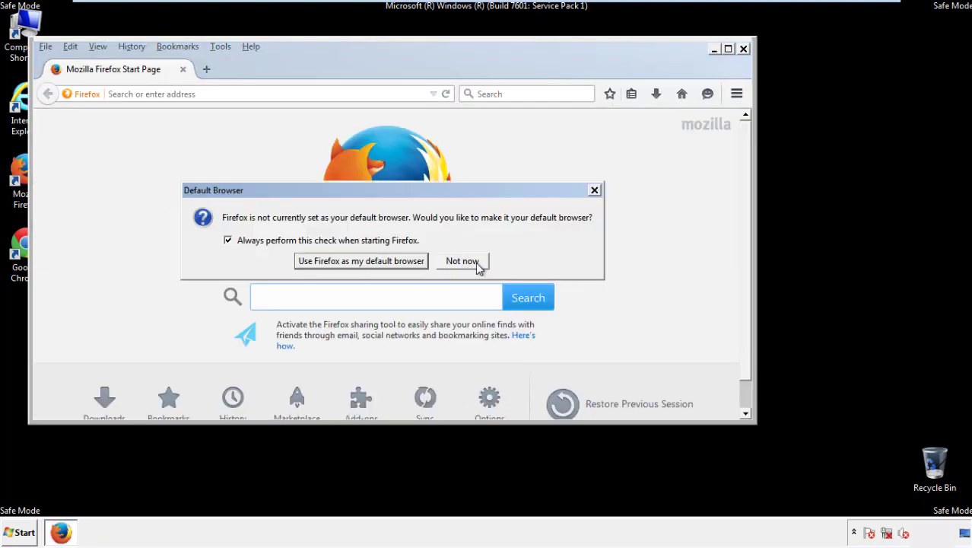
left_click(464, 261)
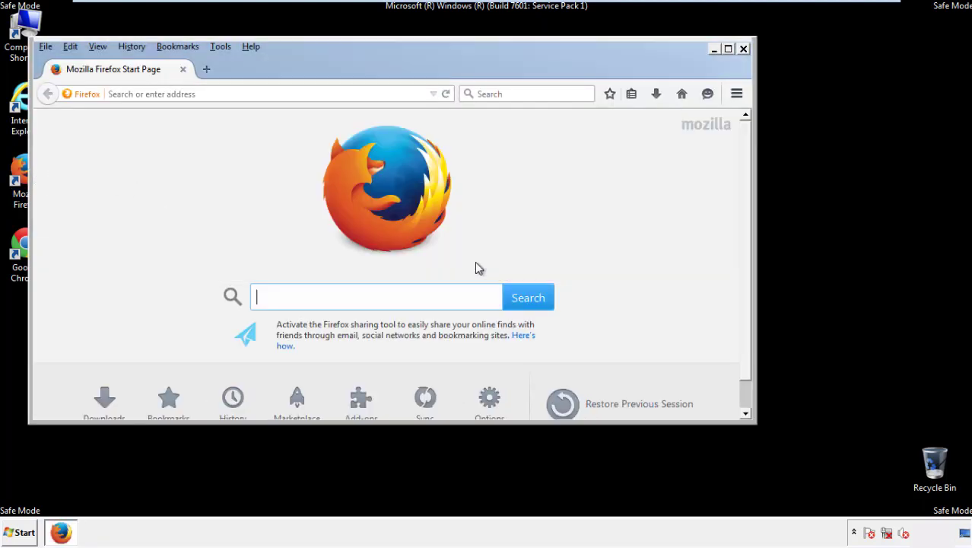
right_click(301, 67)
left_click(327, 114)
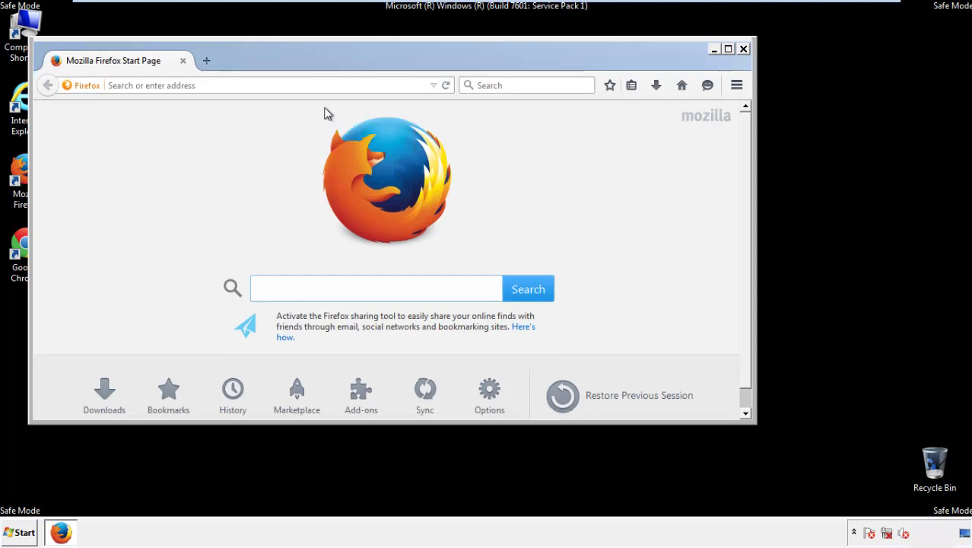
right_click(308, 63)
left_click(313, 114)
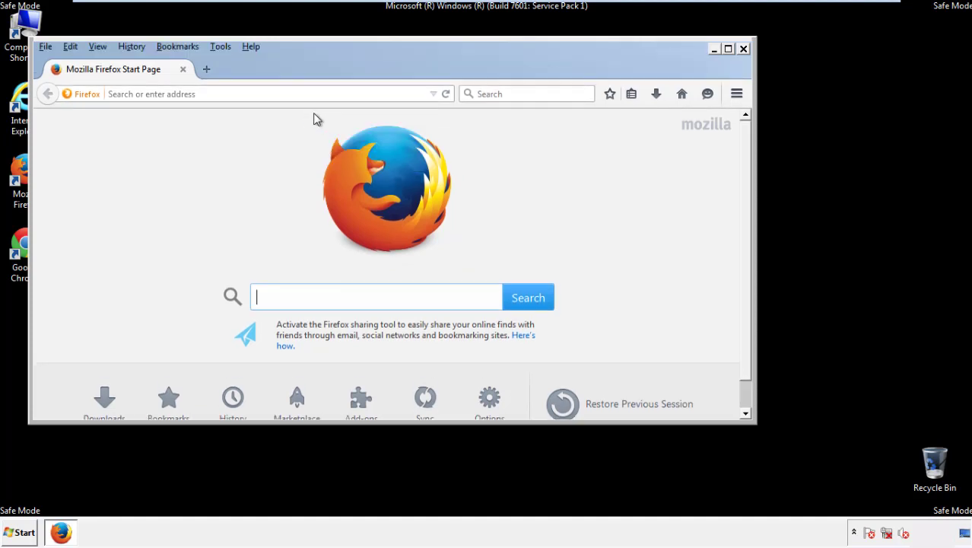
Clear Recent History for Everything with all items, including Offline Website Data and Site Preferences, checked.
left_click(137, 48)
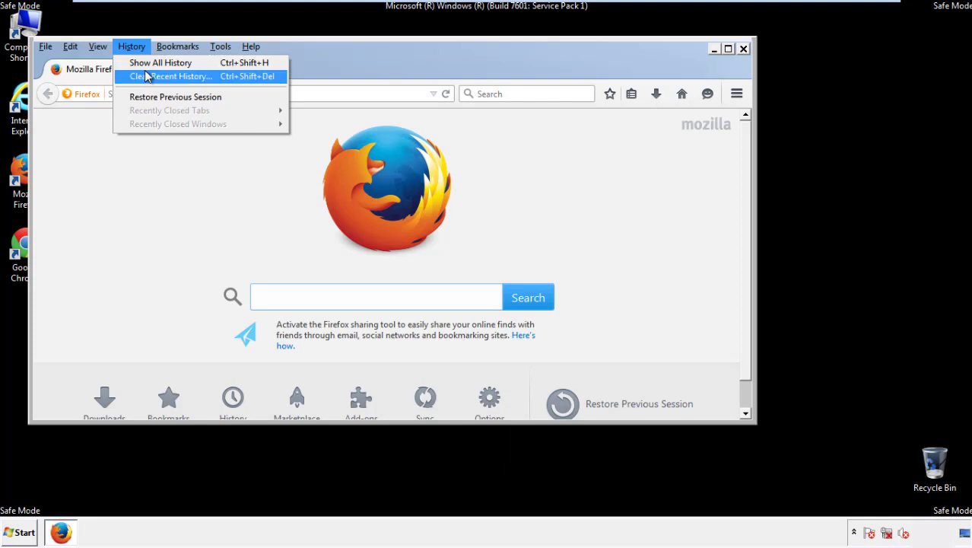
left_click(146, 75)
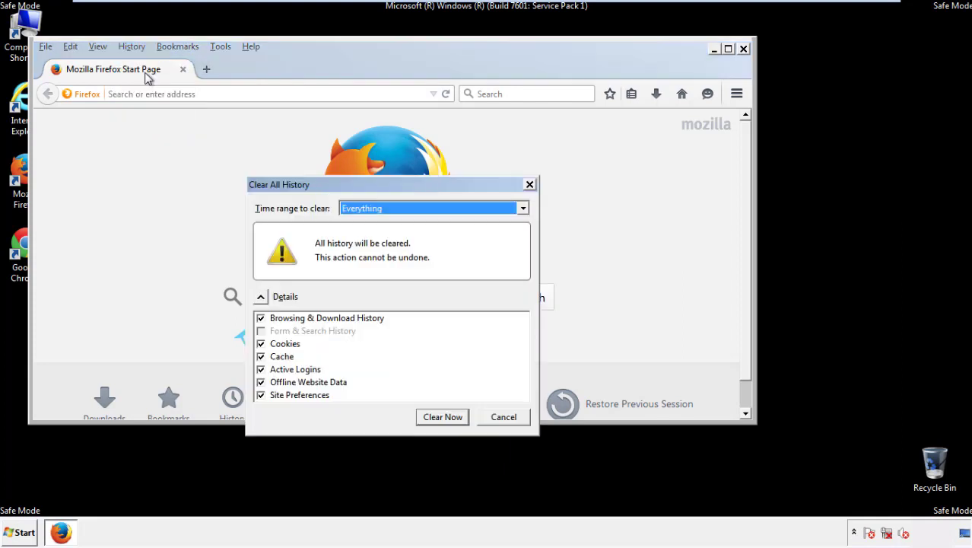
left_click(357, 210)
left_click(364, 286)
left_click(260, 382)
left_click(260, 381)
left_click(260, 395)
left_click(261, 395)
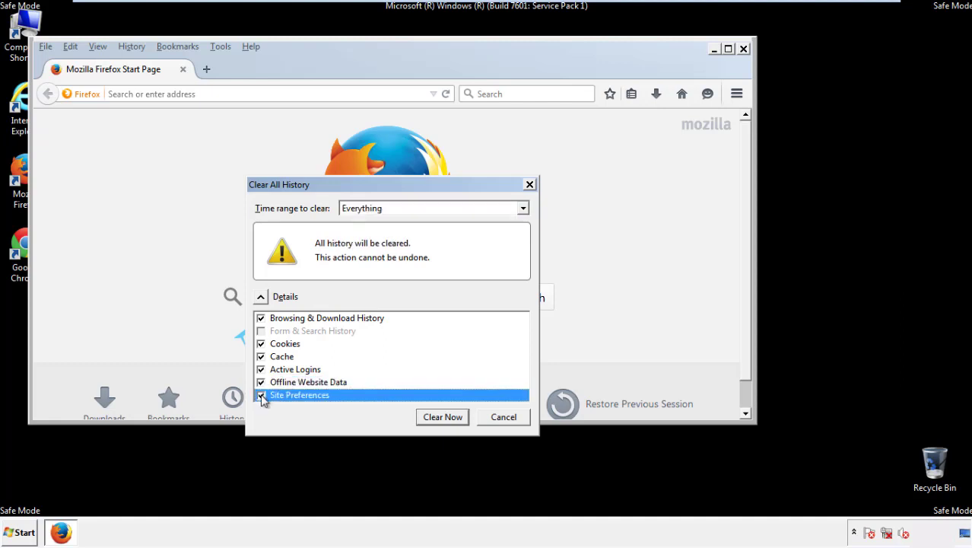
left_click(441, 418)
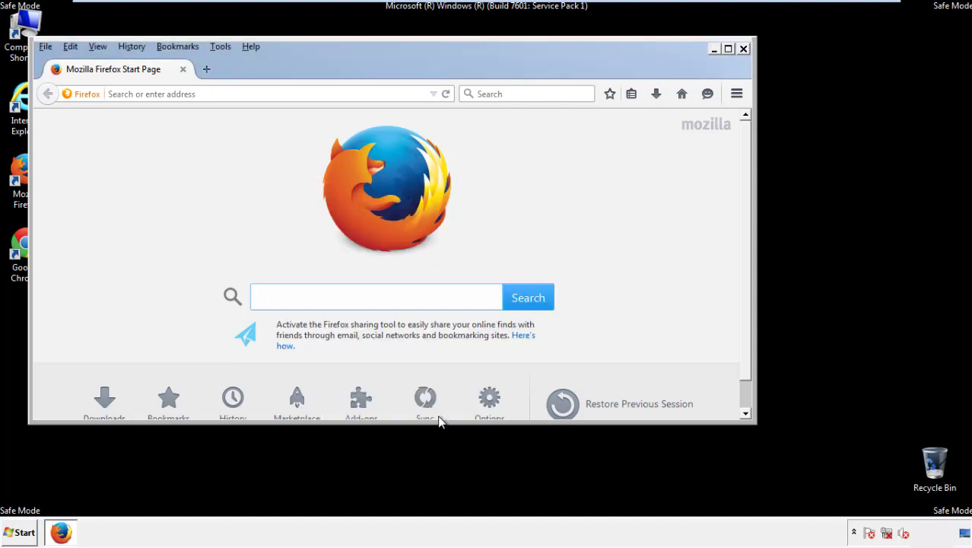
Refresh Firefox from Troubleshooting Information, finish the import, decline default-browser prompt, and close Firefox.
left_click(250, 46)
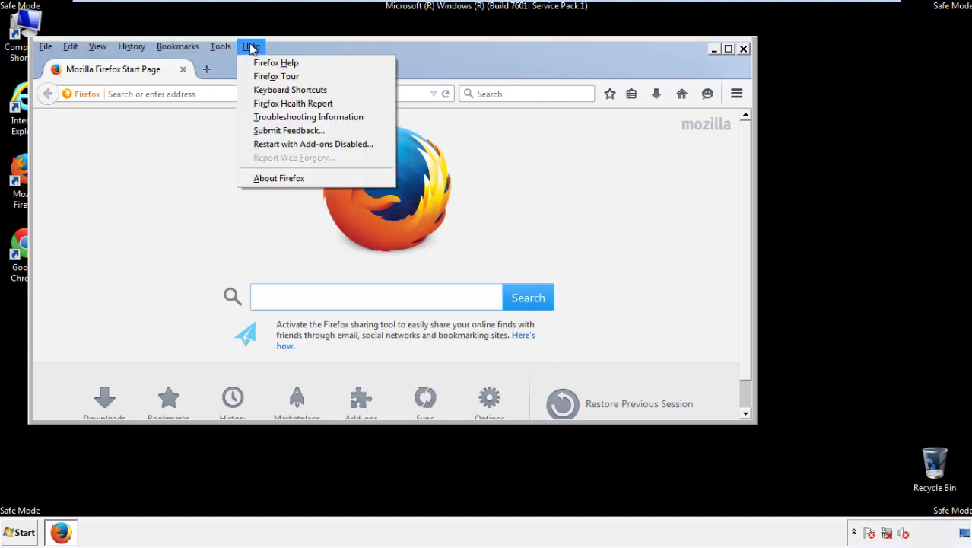
left_click(281, 116)
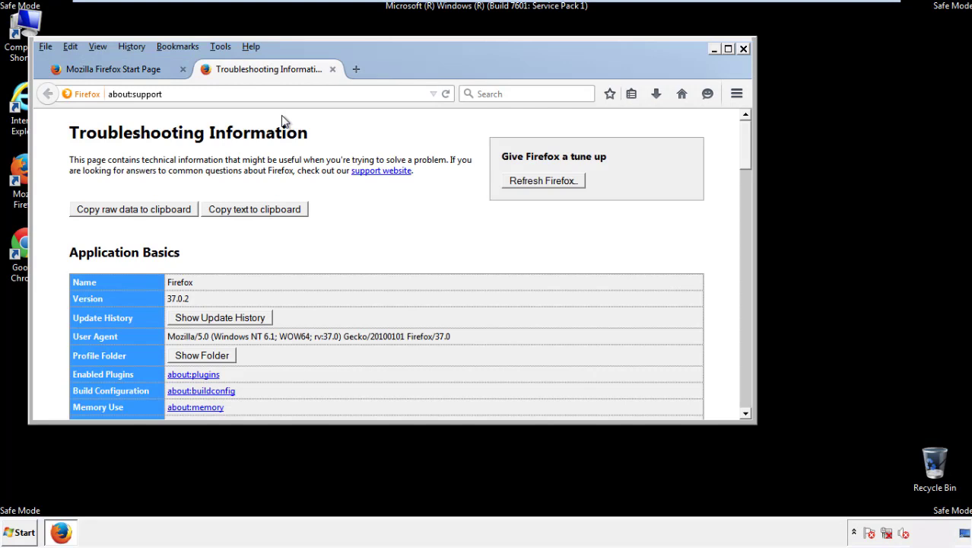
left_click(564, 183)
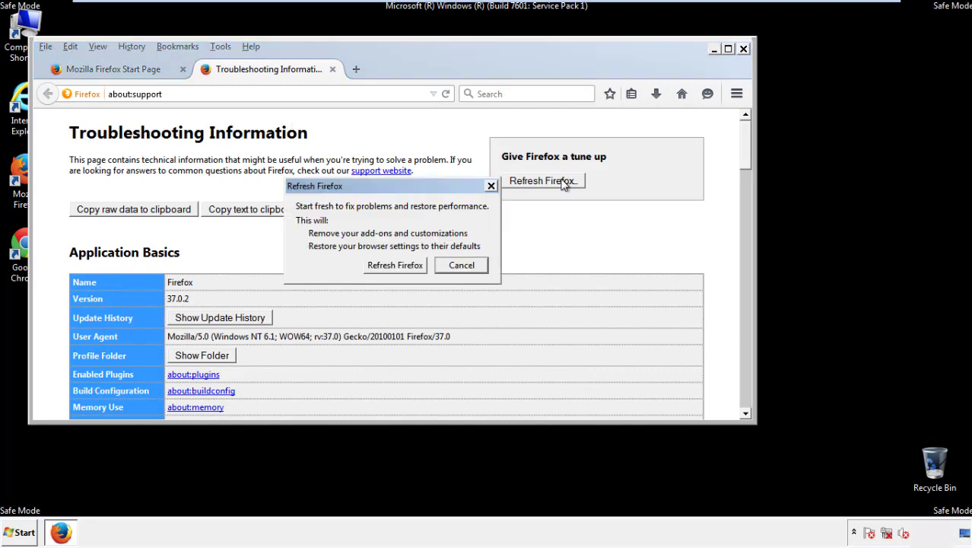
left_click(396, 266)
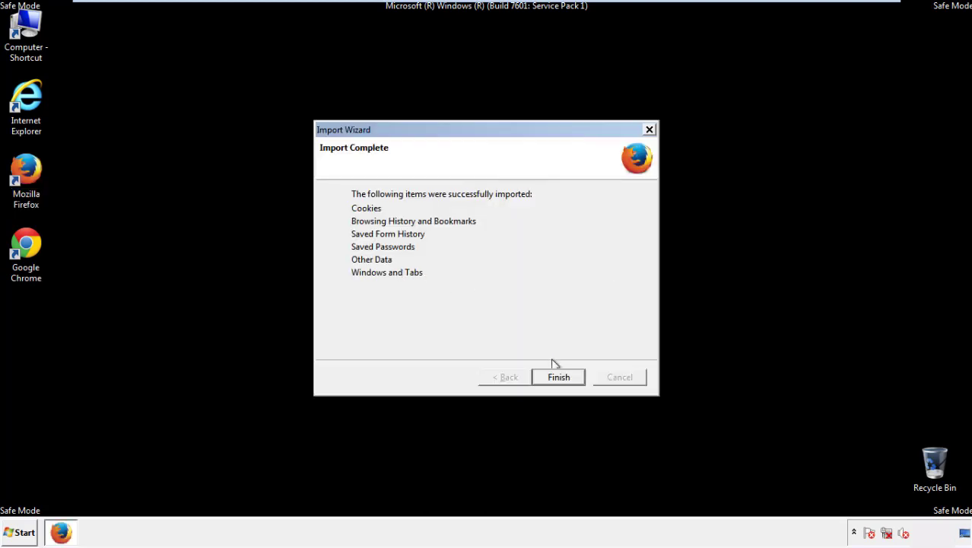
left_click(559, 377)
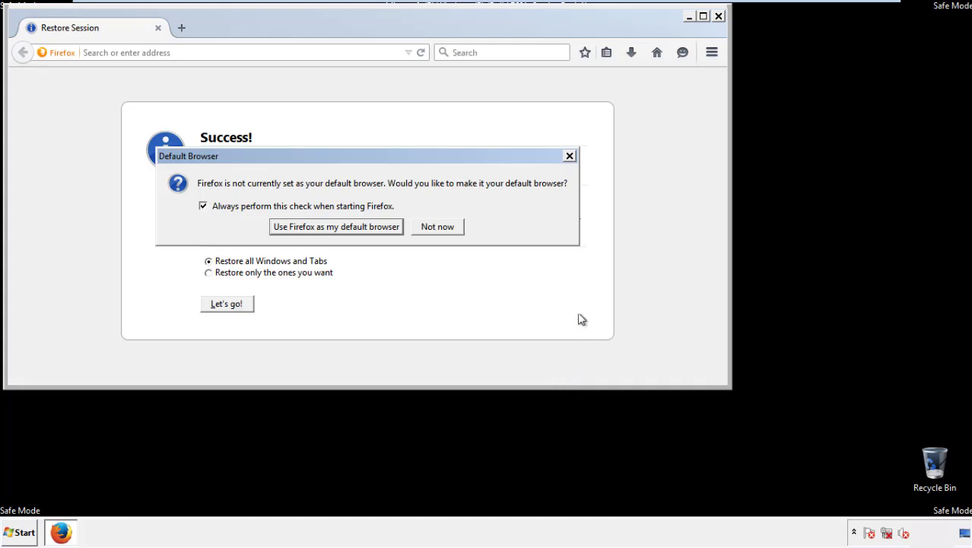
left_click(438, 229)
left_click(718, 16)
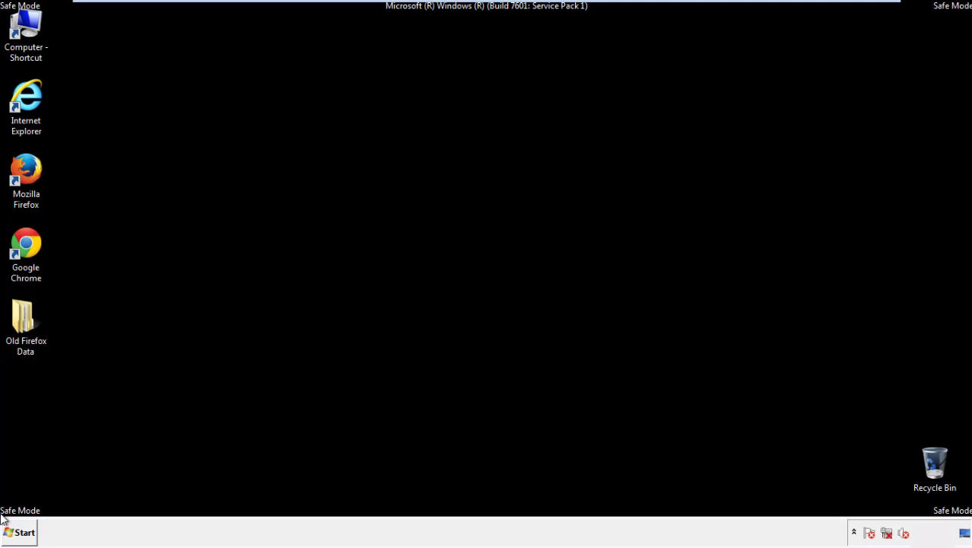
Launch Google Chrome, decline the default-browser prompt, and go to Settings.
left_click(23, 242)
double_click(22, 242)
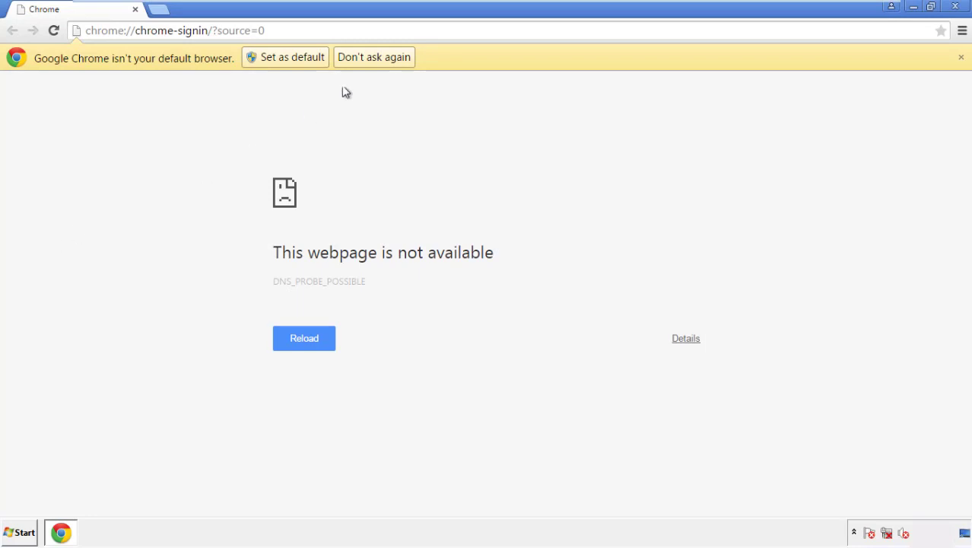
left_click(391, 62)
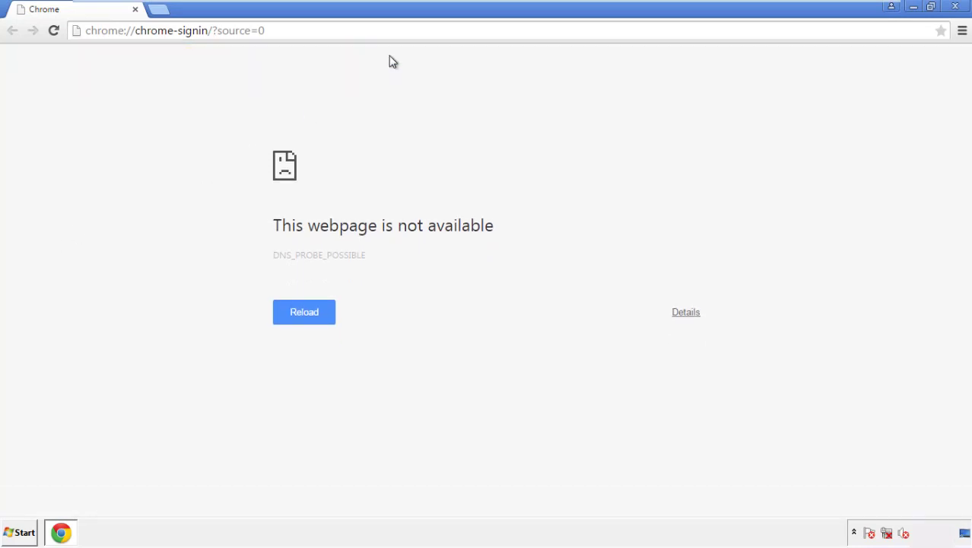
left_click(962, 32)
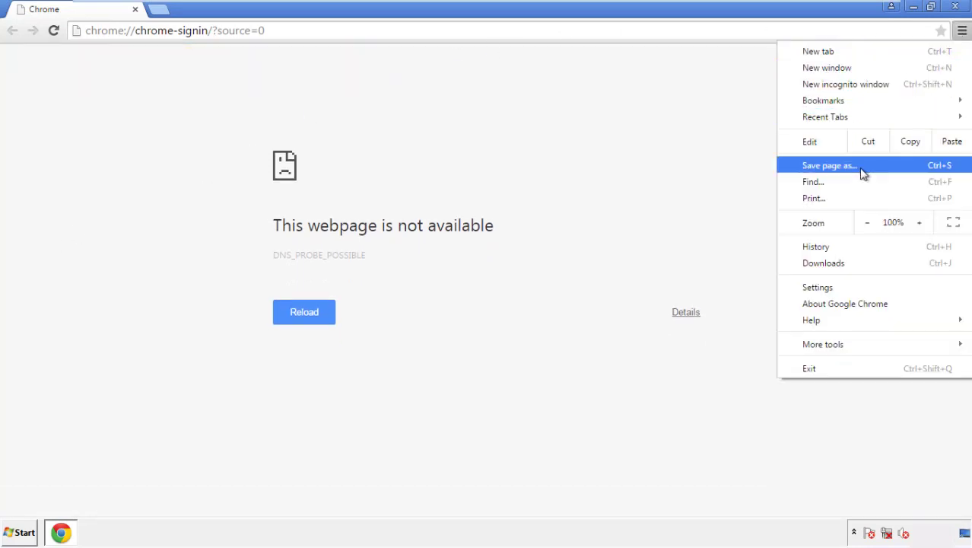
left_click(821, 288)
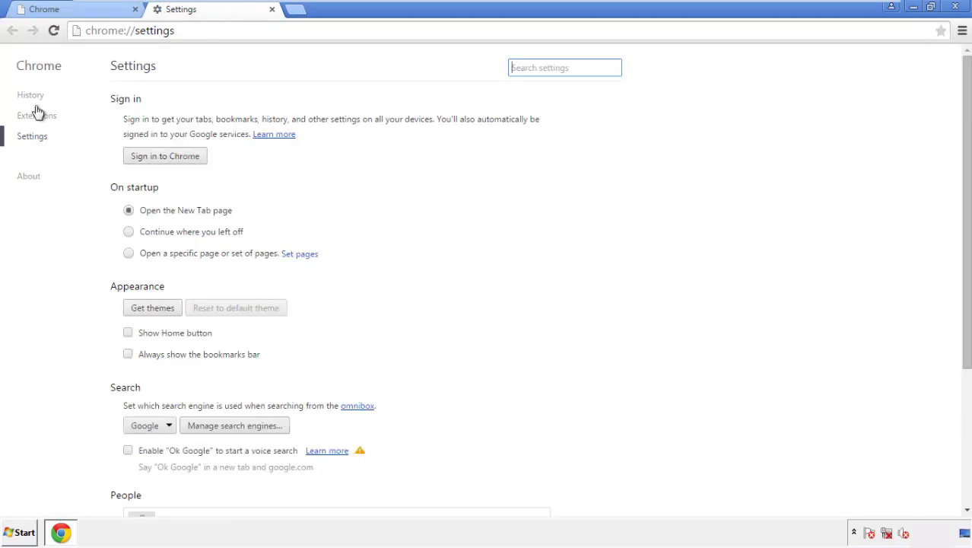
Clear browsing data from 'the beginning of time', including autofill form data.
left_click(35, 98)
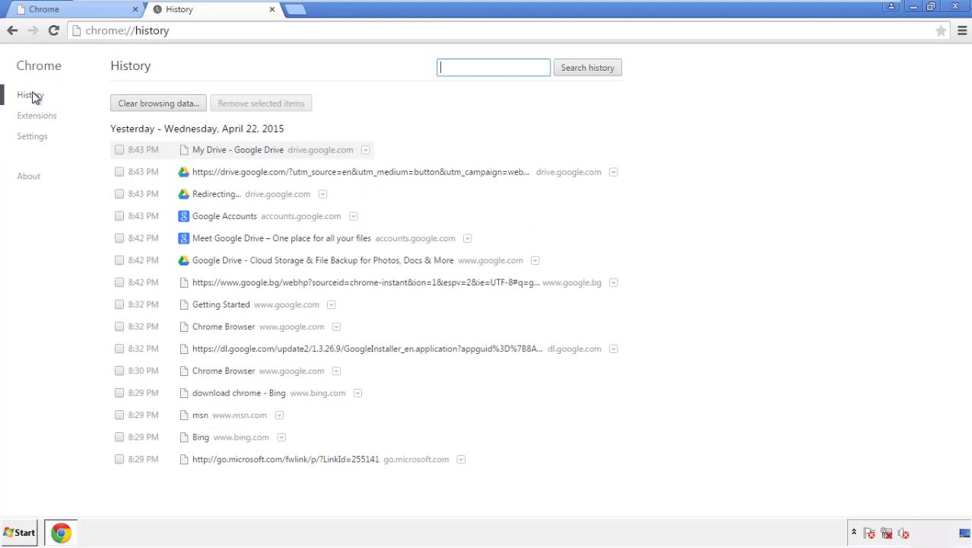
left_click(145, 106)
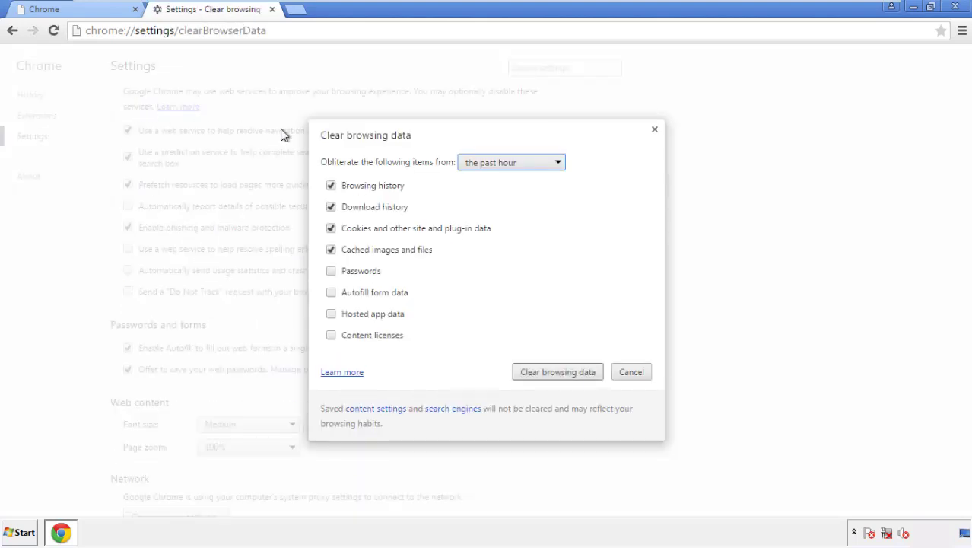
left_click(489, 165)
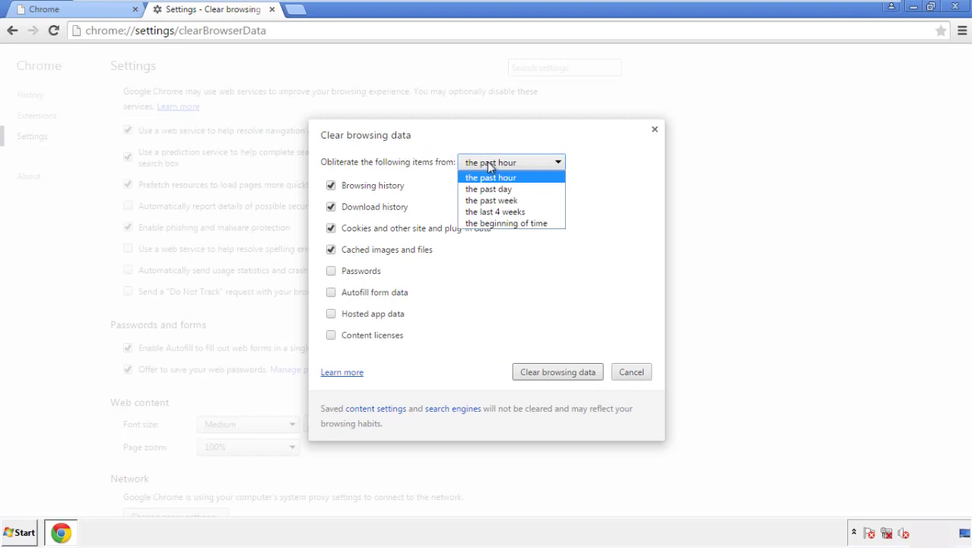
left_click(487, 224)
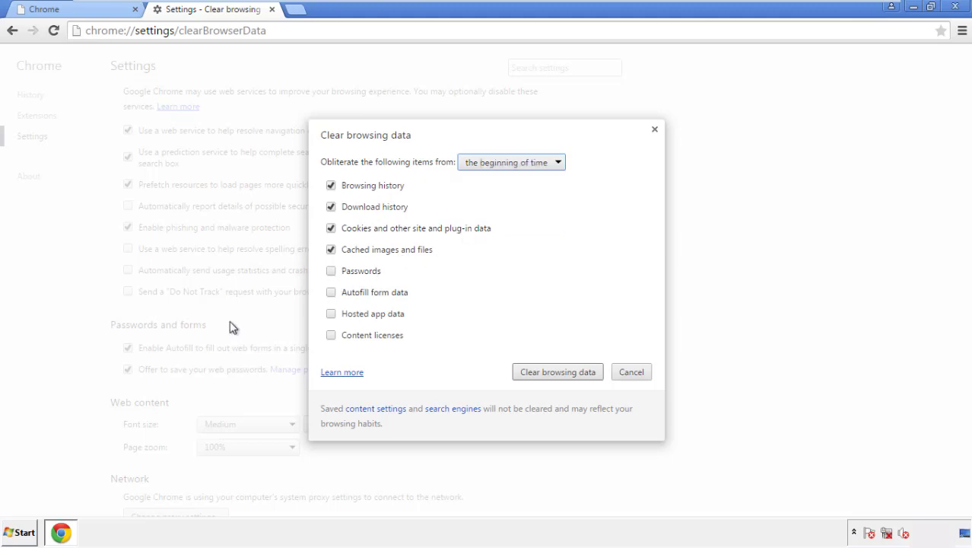
left_click(334, 294)
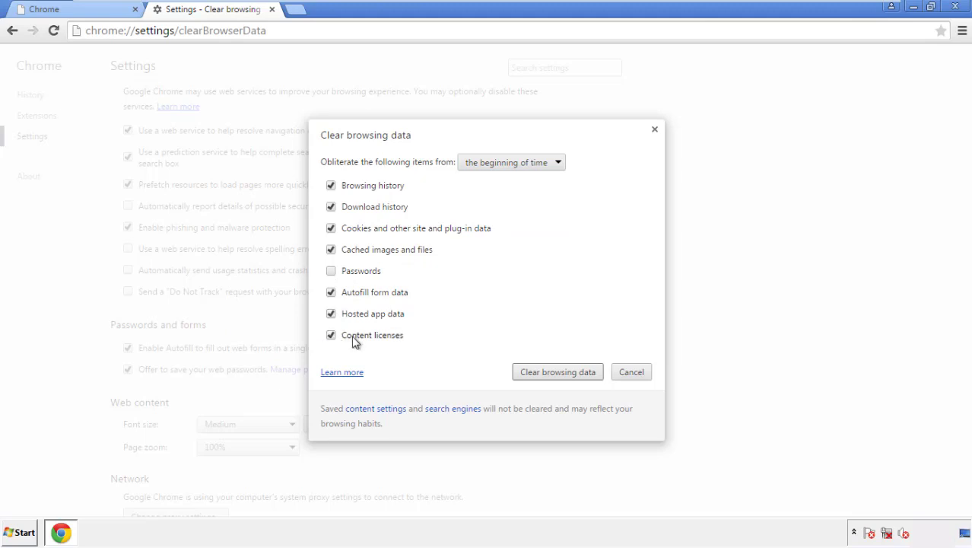
left_click(543, 375)
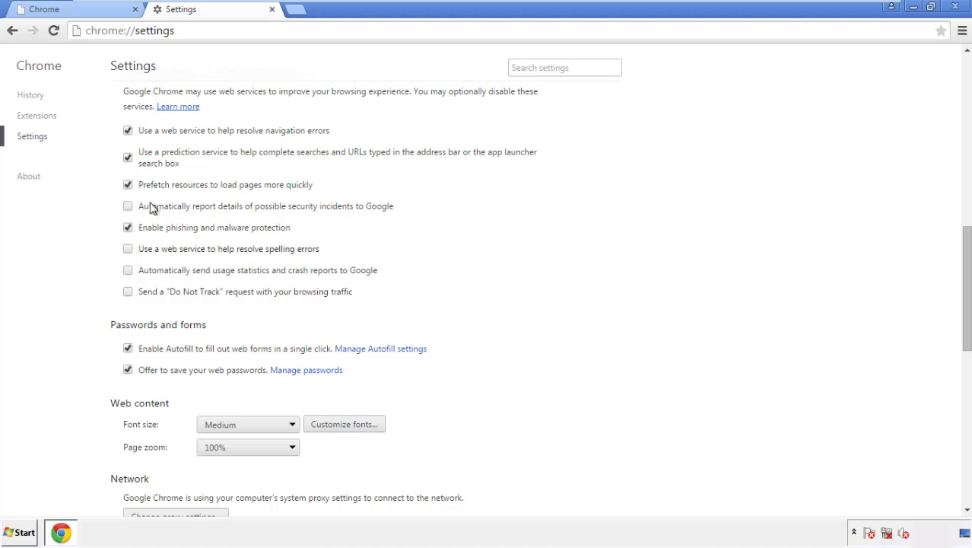
Reset Chrome's settings from the bottom of the Settings page, then close Chrome.
left_click_drag(966, 242, 964, 407)
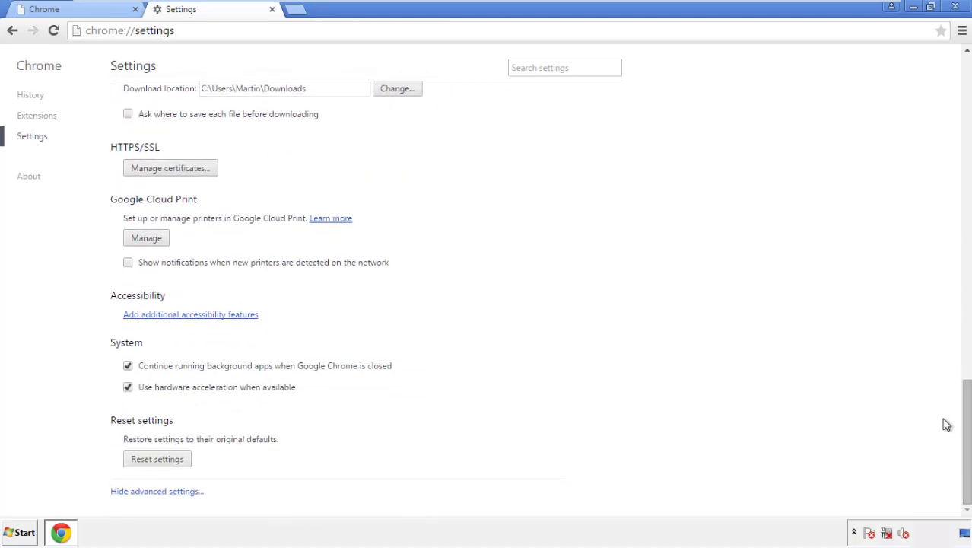
left_click(156, 459)
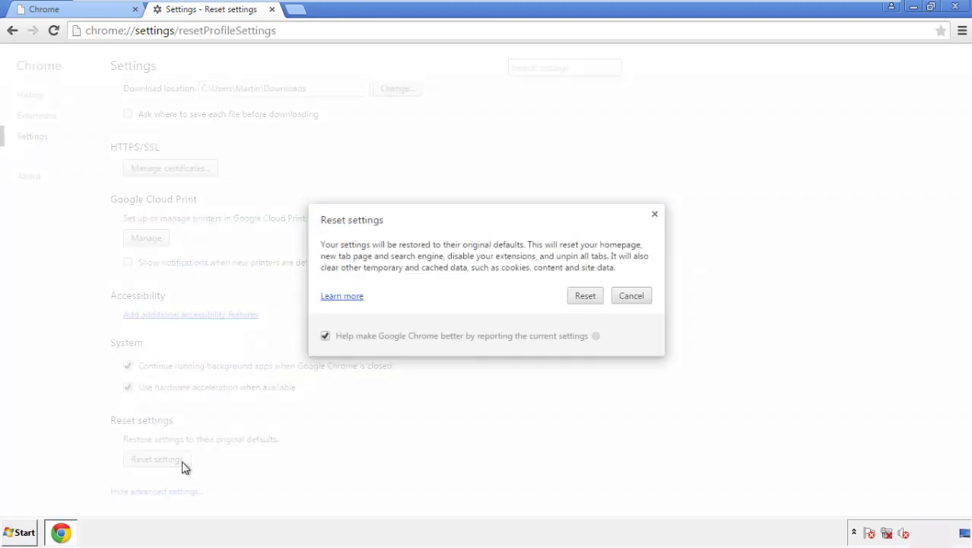
left_click(585, 295)
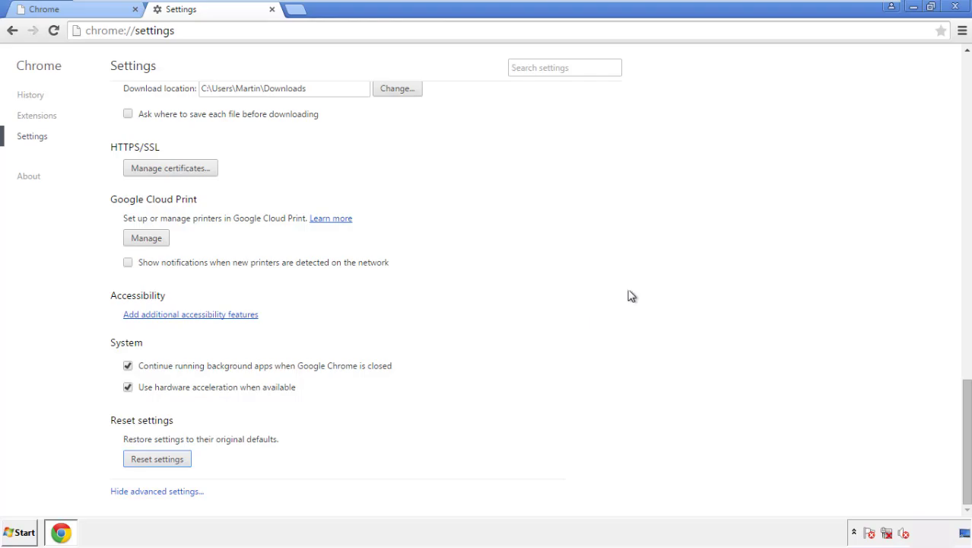
left_click(955, 6)
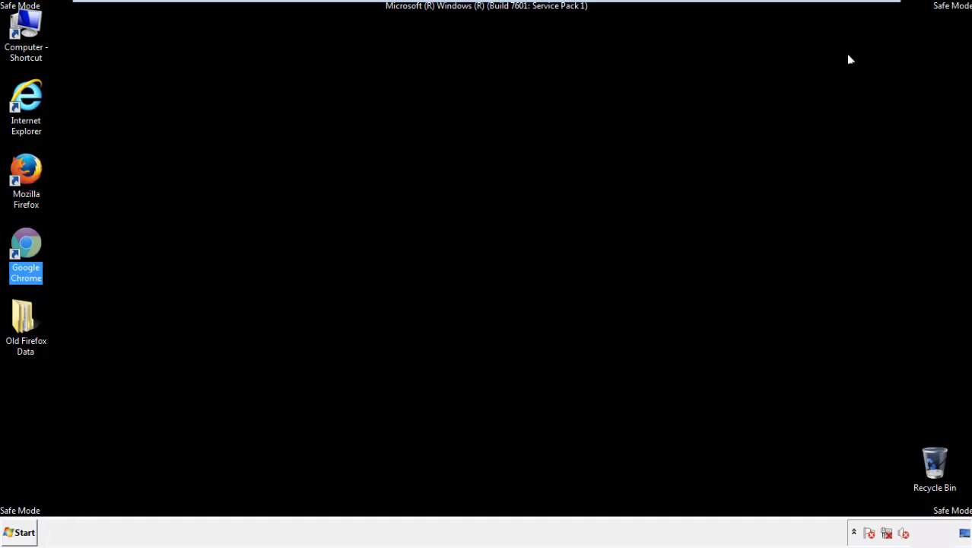
Remove Search Mine from Firefox's Add-ons Manager and close Firefox.
left_click(524, 242)
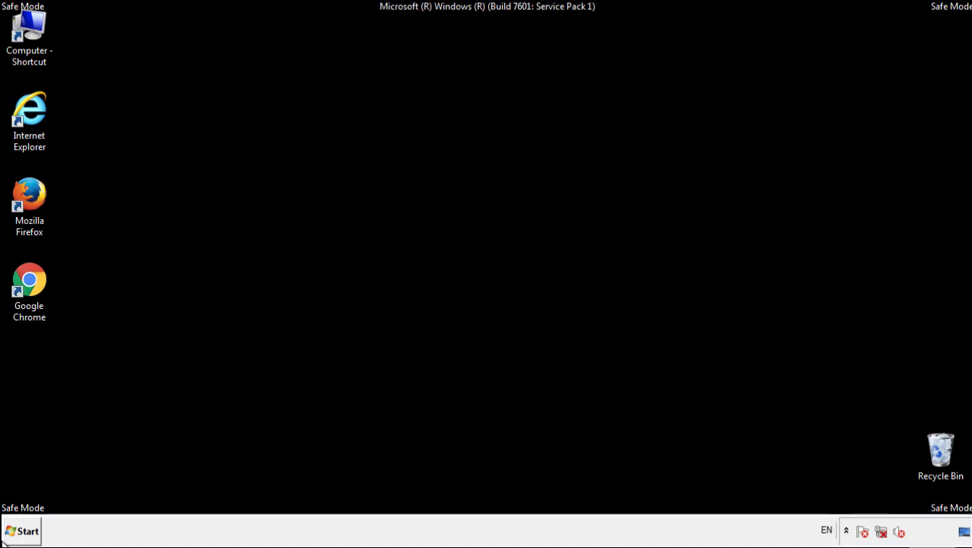
left_click(37, 188)
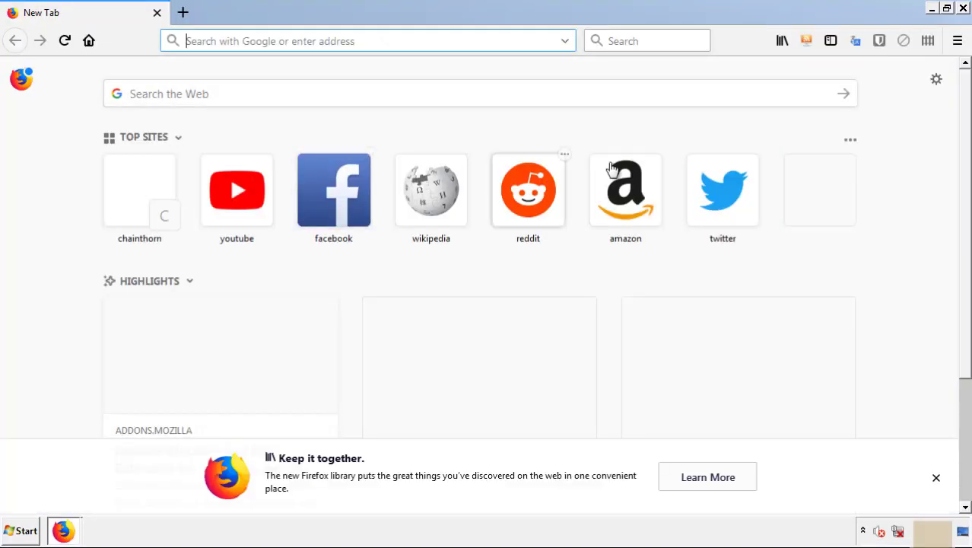
left_click(958, 40)
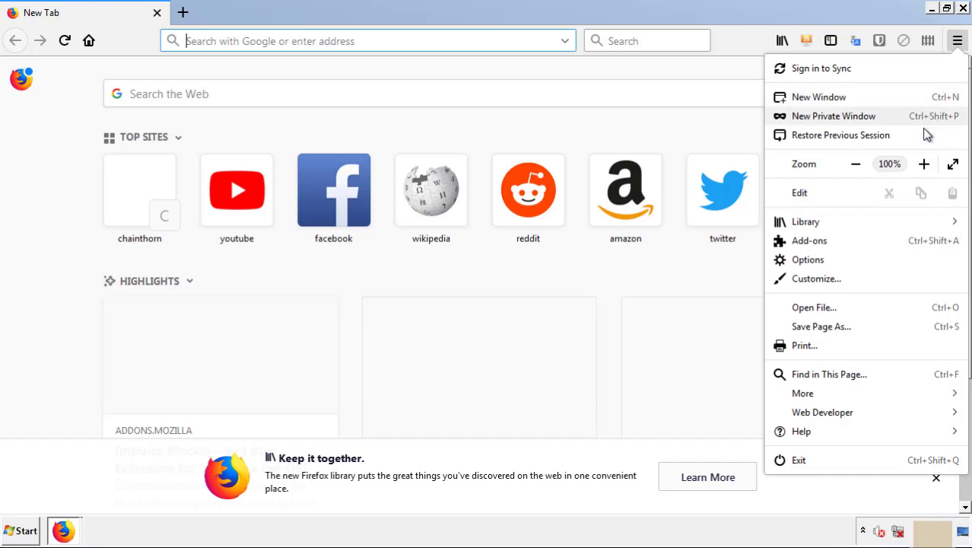
left_click(809, 240)
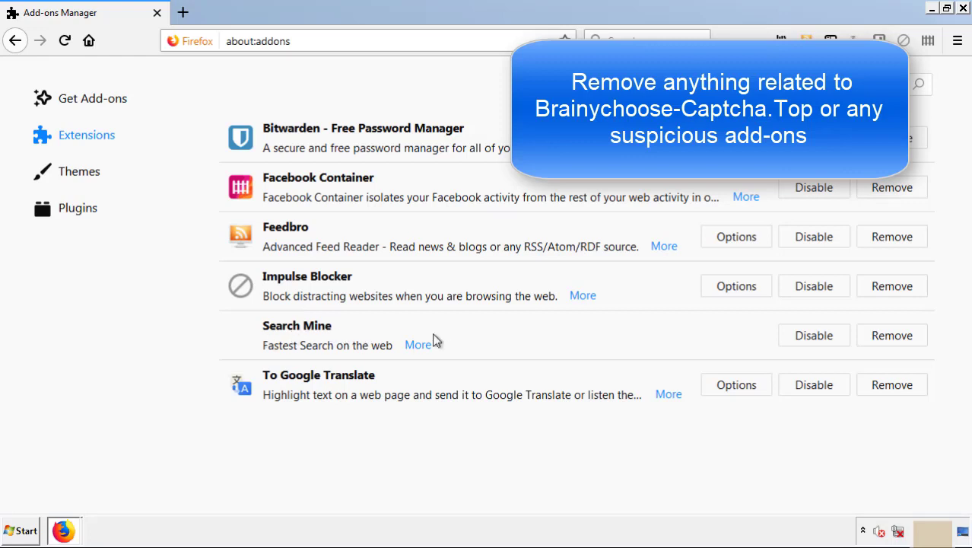
left_click(890, 341)
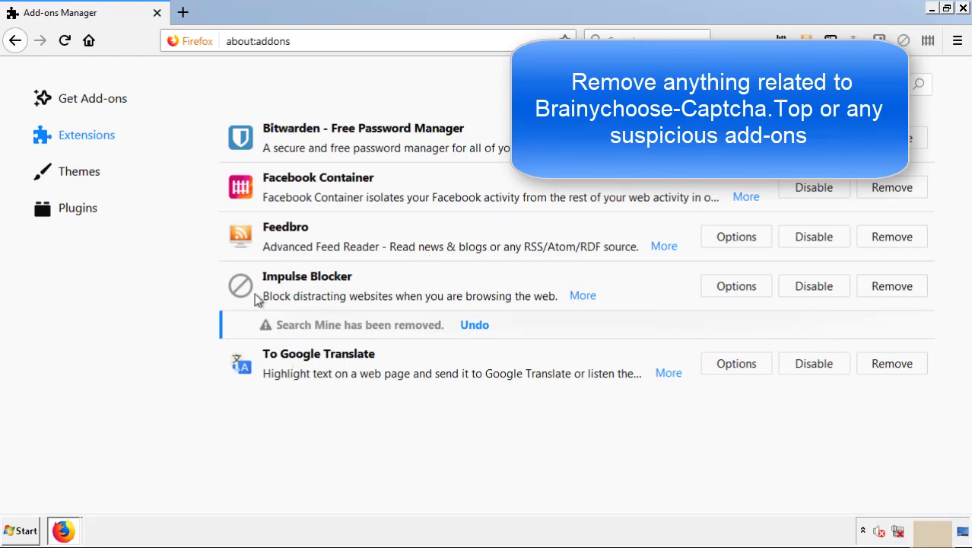
left_click(964, 10)
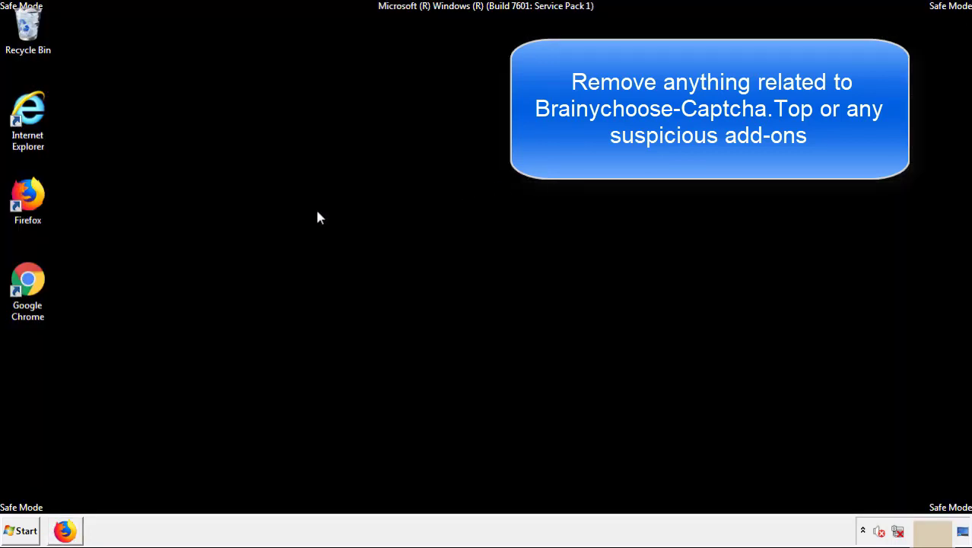
Launch Google Chrome and open the Extensions page via More tools.
double_click(27, 297)
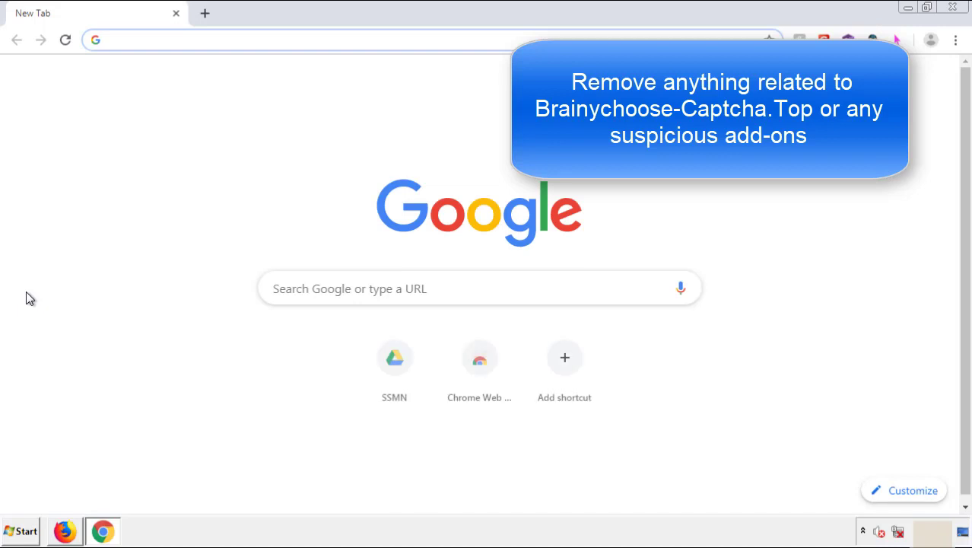
left_click(955, 40)
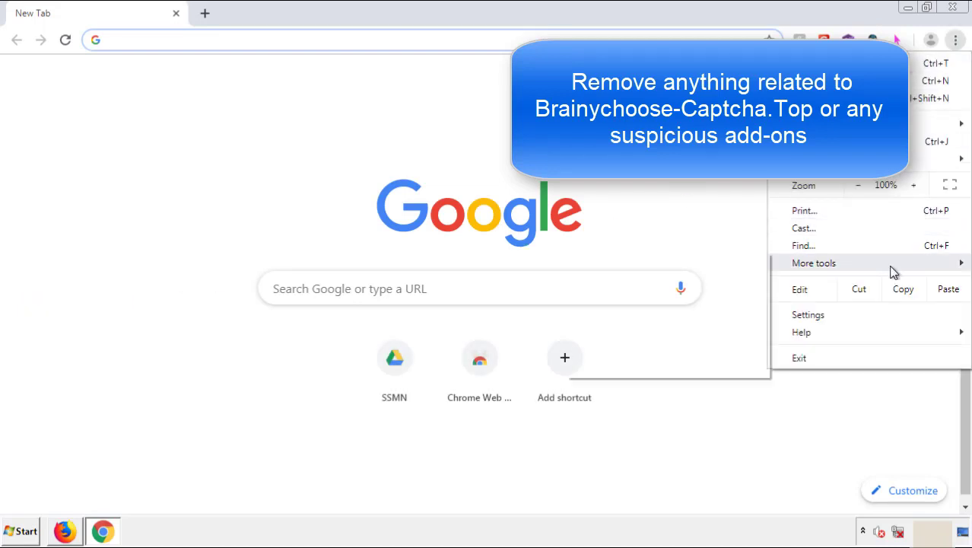
mouse_move(870, 270)
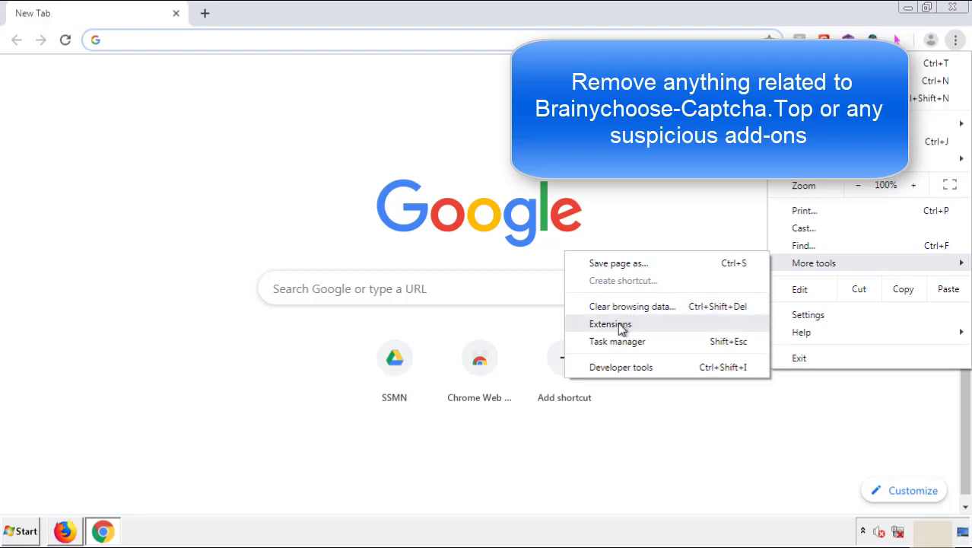
left_click(618, 323)
Remove the Search Mine extension, close Chrome, and bring up the Start menu.
scroll(275, 254, "down", 8)
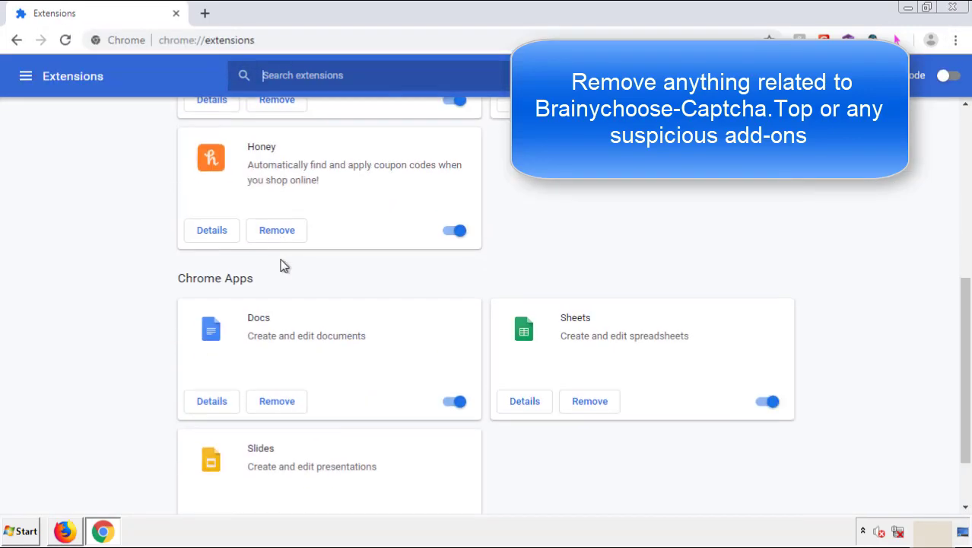
scroll(369, 279, "up", 8)
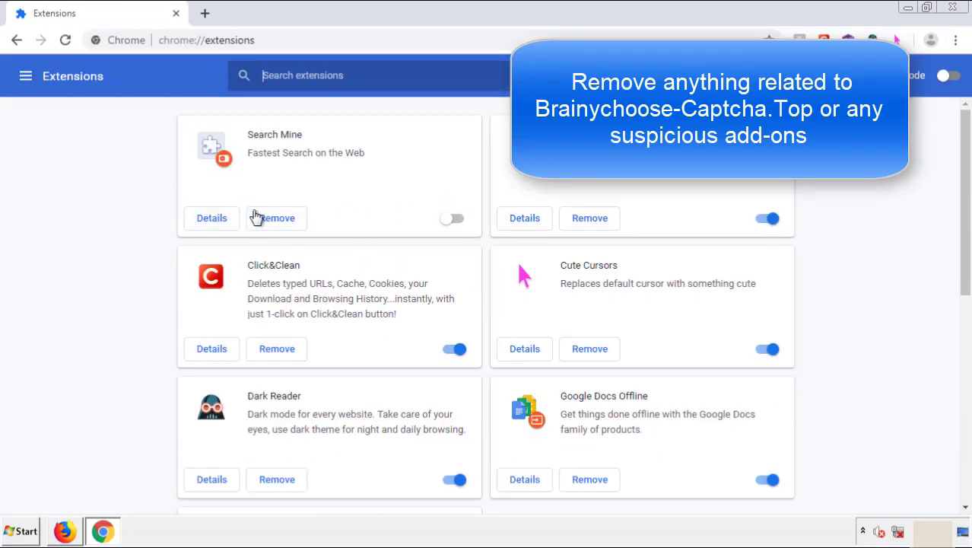
left_click(275, 221)
key("Return")
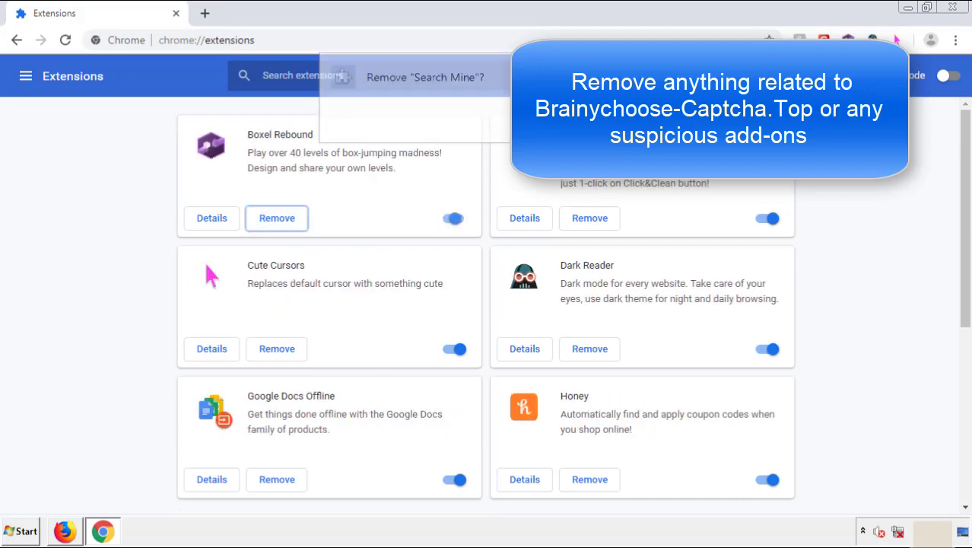
left_click(953, 8)
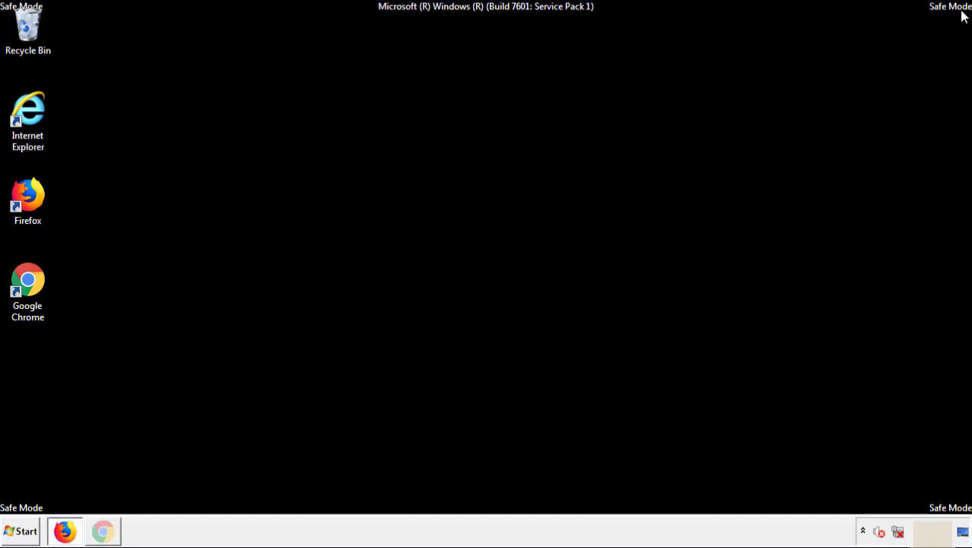
left_click(22, 531)
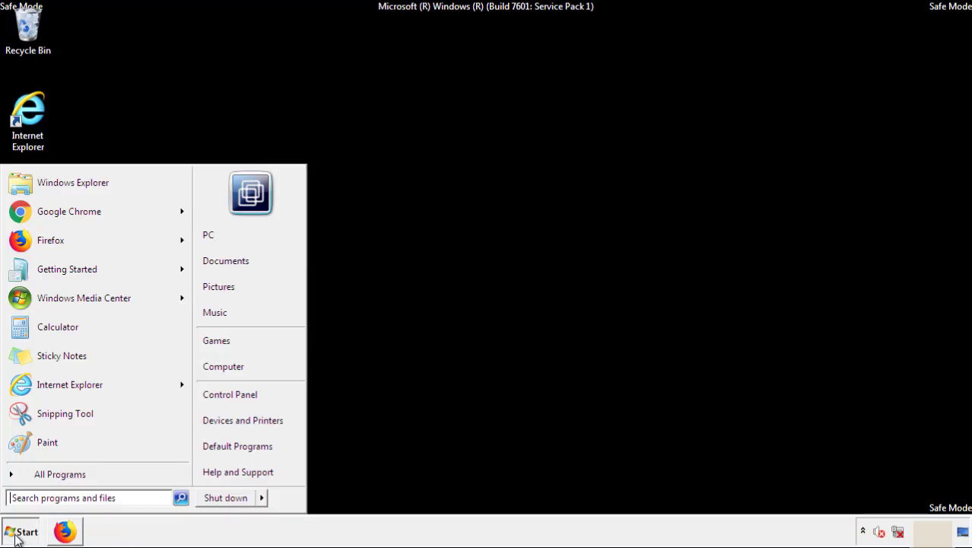